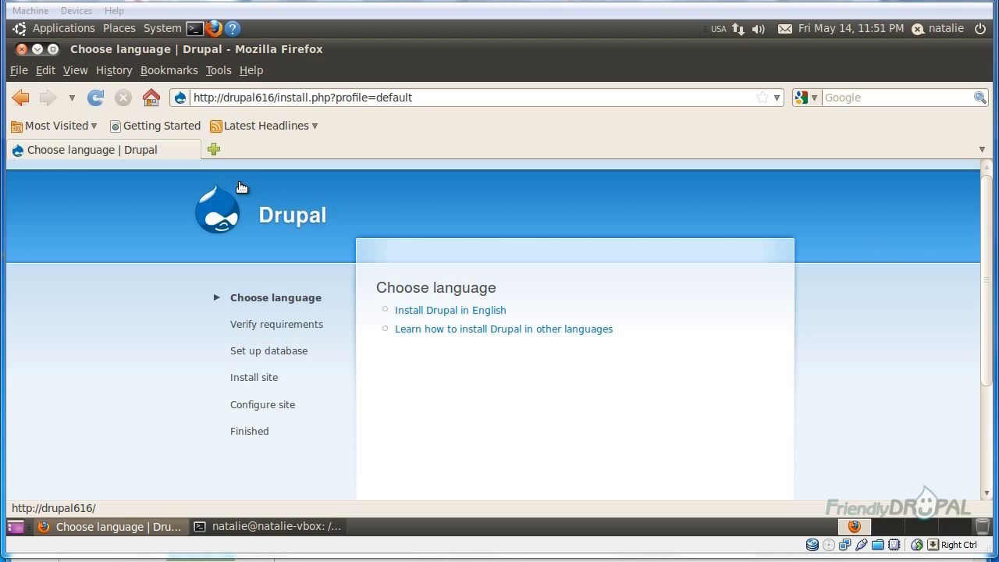
Log in to phpMyAdmin on localhost as root and decline saving the password
click(213, 149)
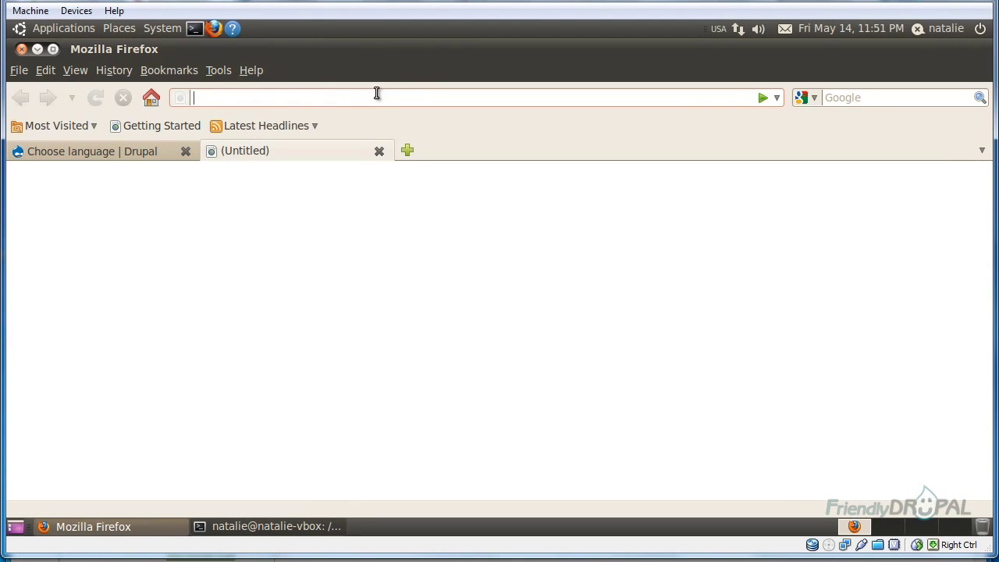
text(local)
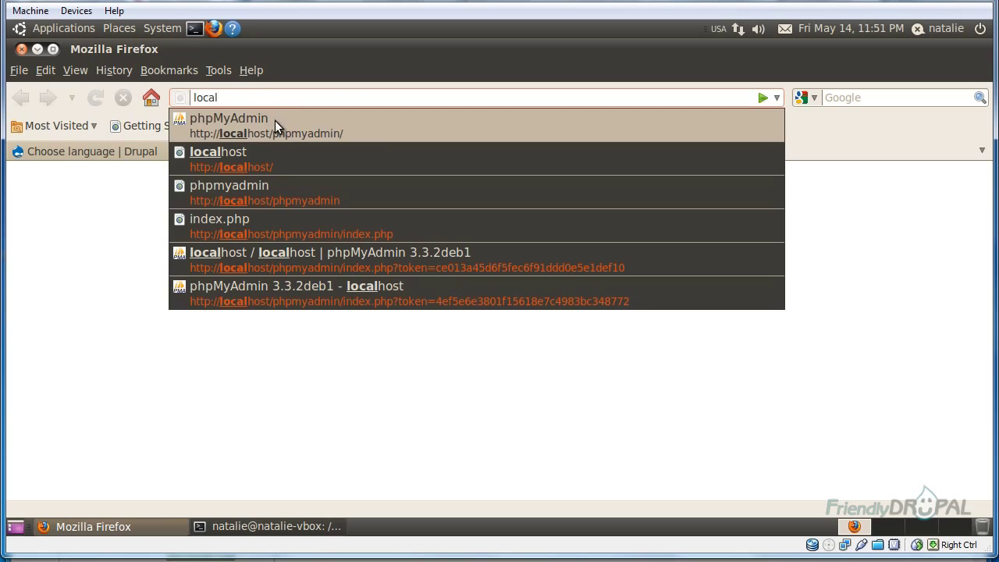
click(275, 121)
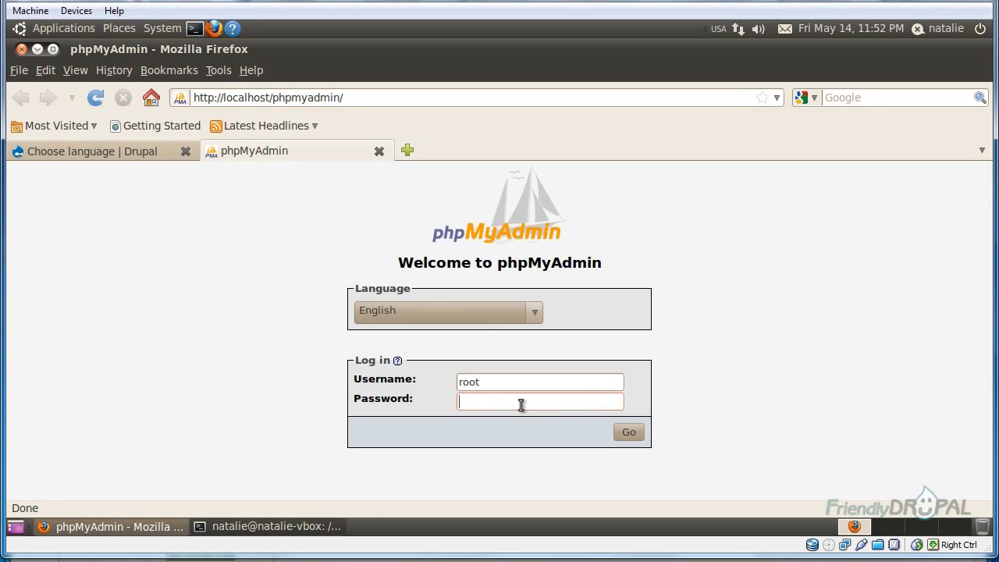
text(*******)
key(Return)
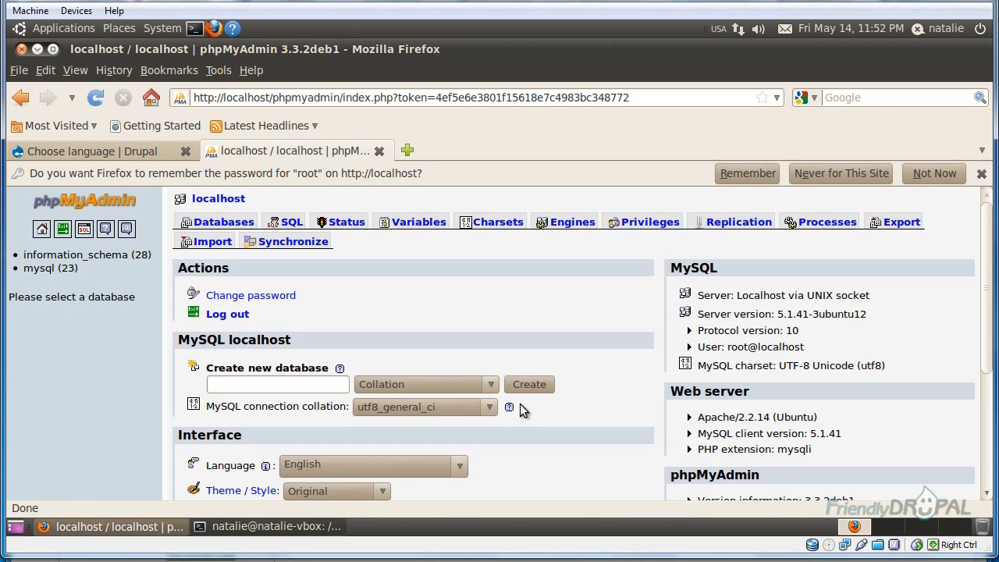
click(935, 174)
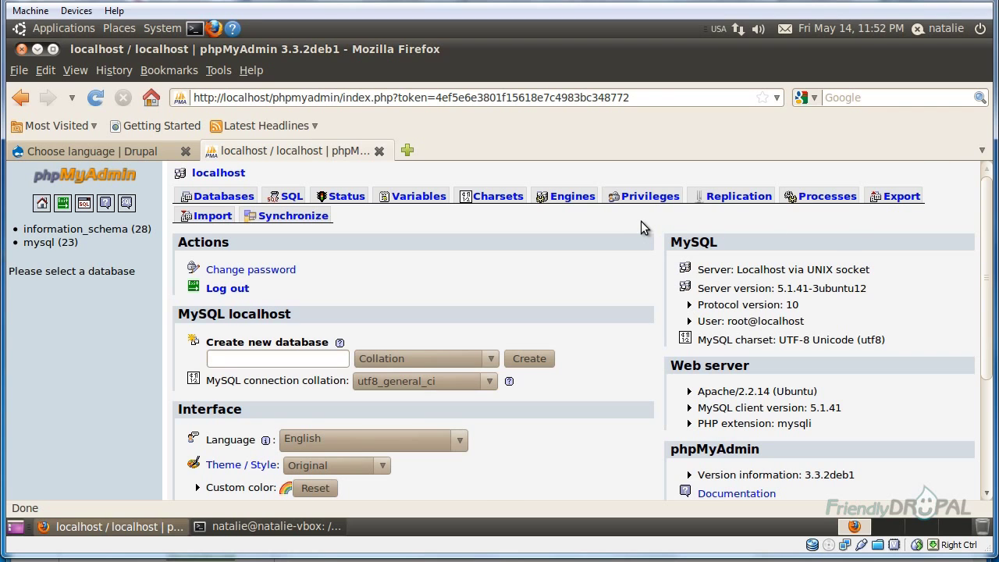
Start adding a new user named 'drupal' restricted to the Local host
click(648, 197)
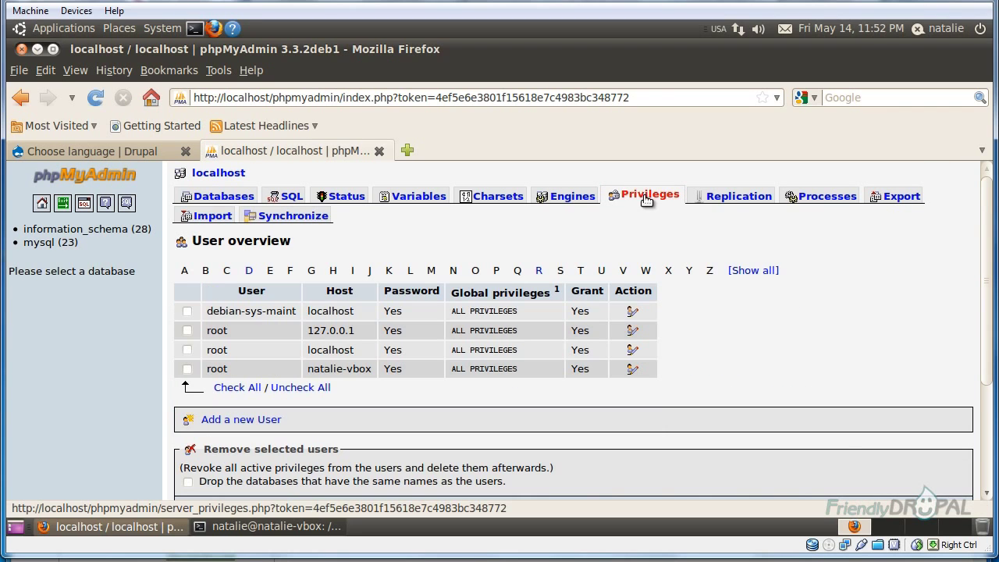
scroll(669, 389, down, 1)
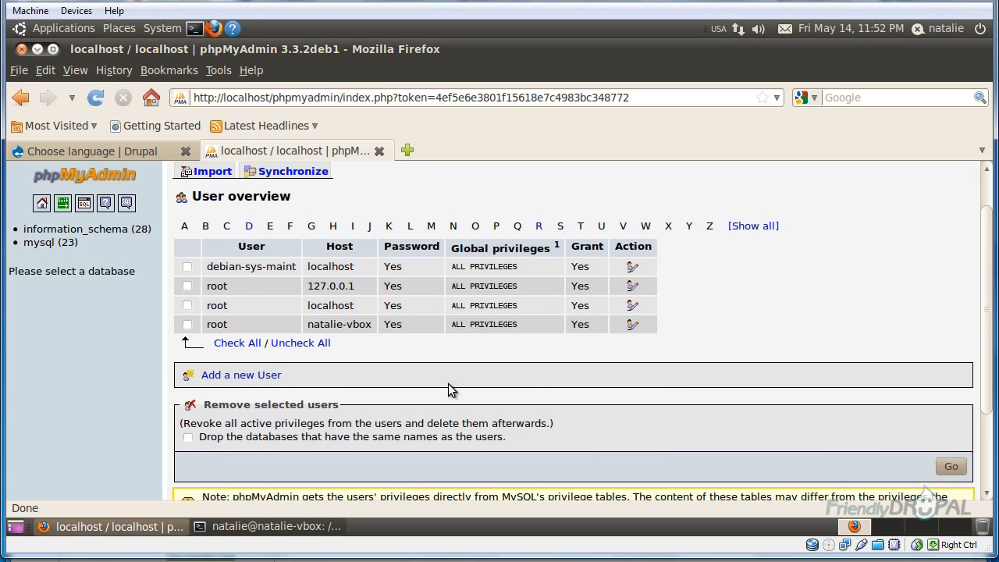
click(240, 375)
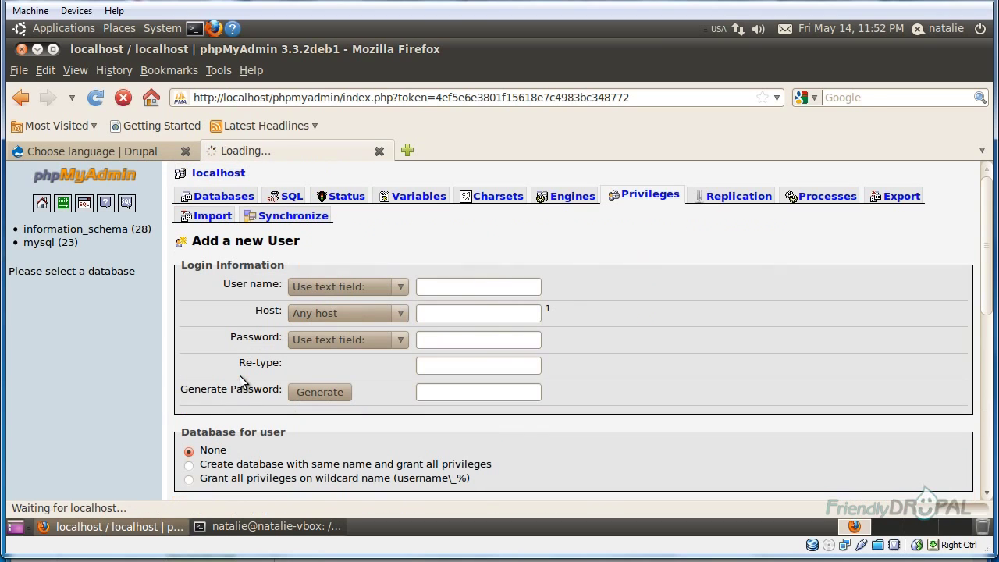
click(468, 287)
text(drupal)
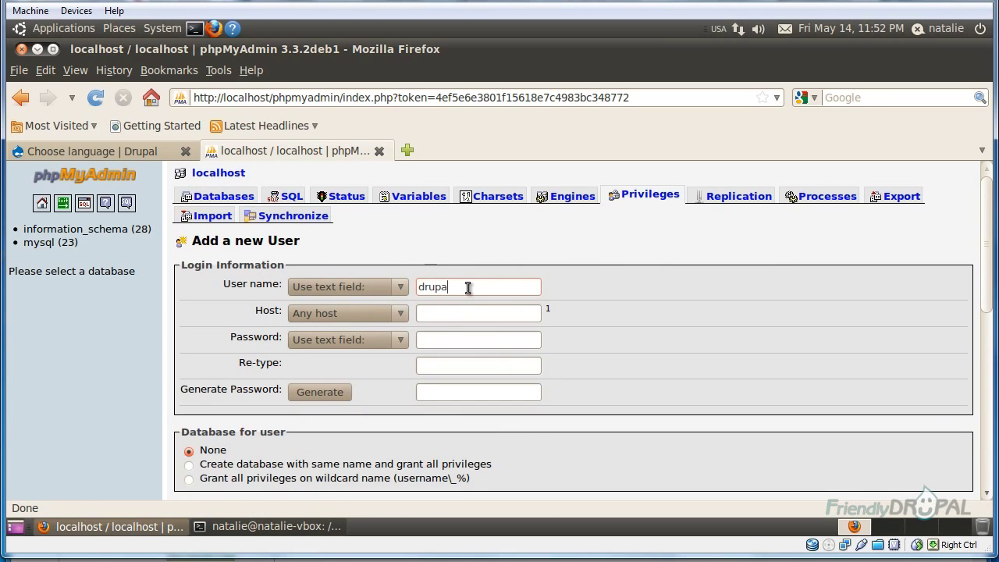
key(Tab)
click(350, 313)
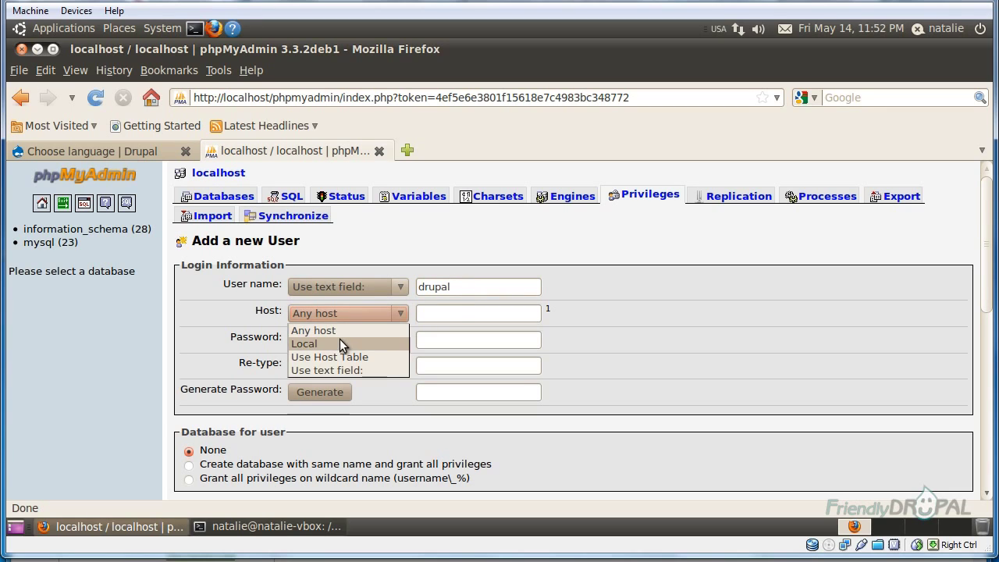
click(338, 341)
Enter the user's password twice and choose to create a same-named database with all privileges
click(440, 341)
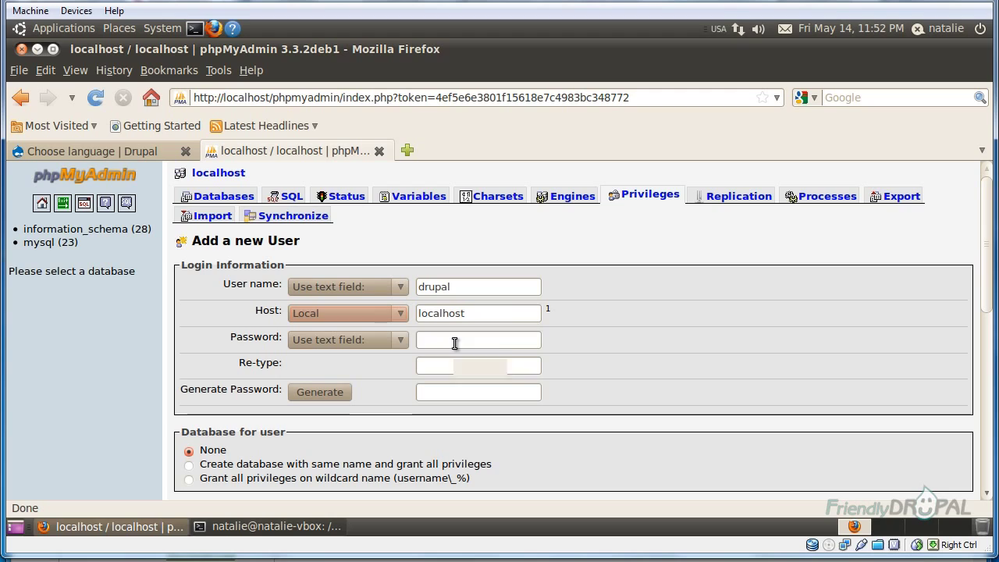
text(drupal)
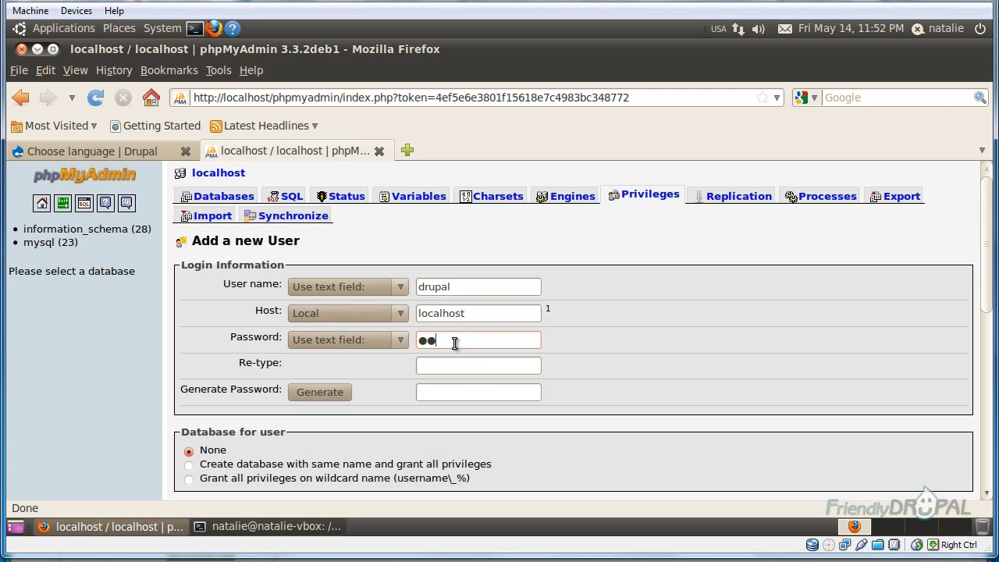
key(Tab)
text(drupal)
scroll(597, 416, down, 3)
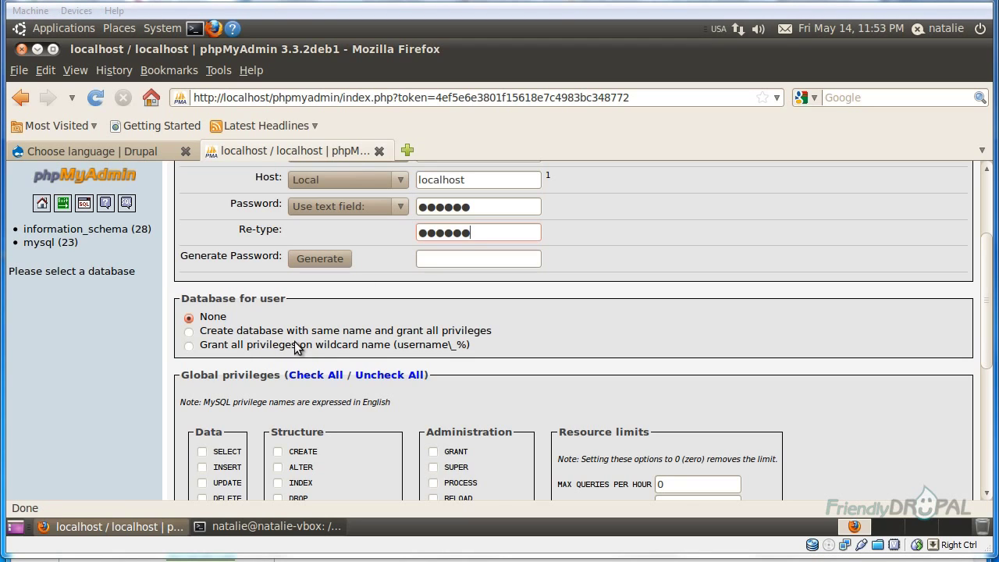
click(189, 333)
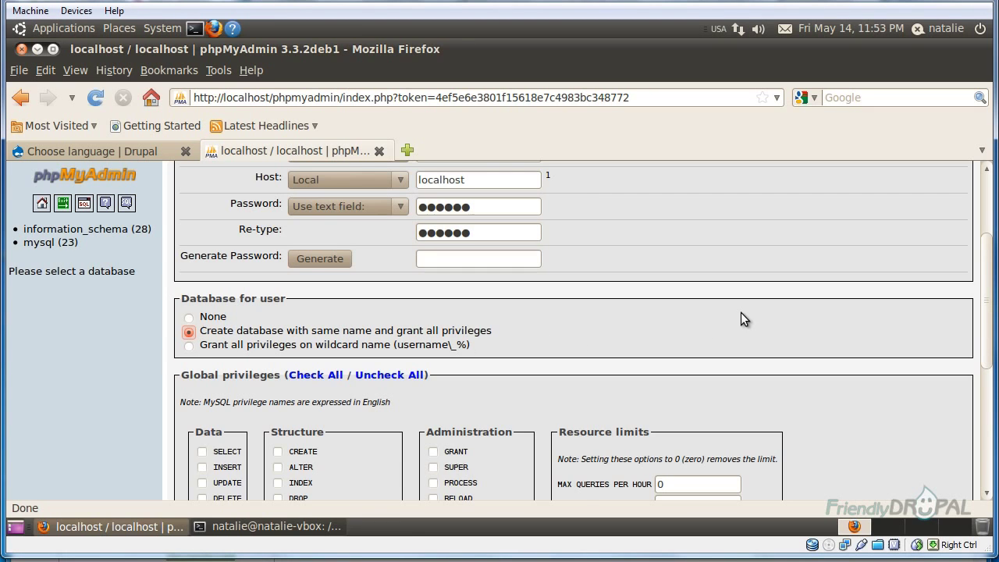
scroll(741, 312, down, 2)
scroll(796, 307, down, 3)
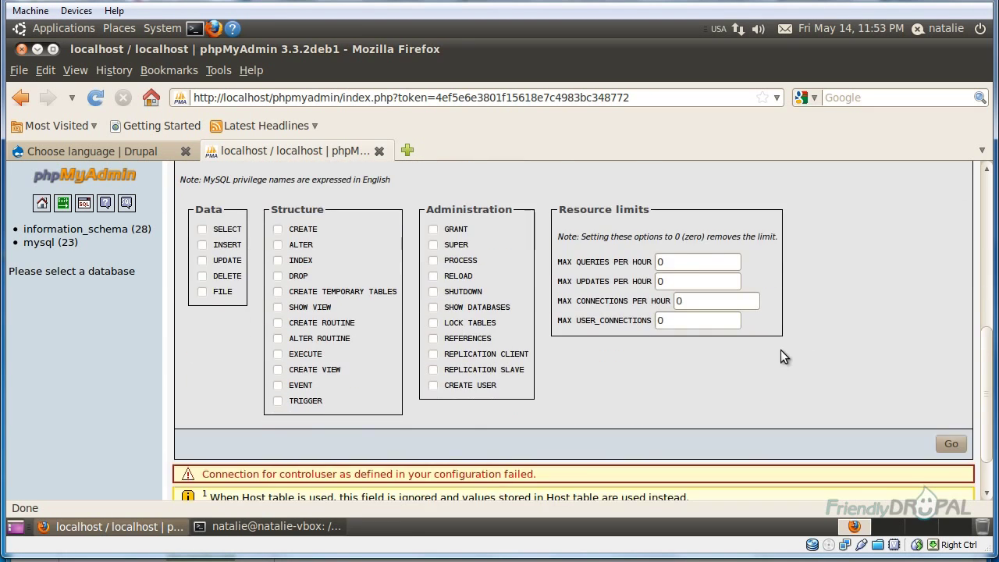
scroll(780, 350, down, 1)
Create the drupal user, then return to the Drupal installer's Choose language tab
click(946, 391)
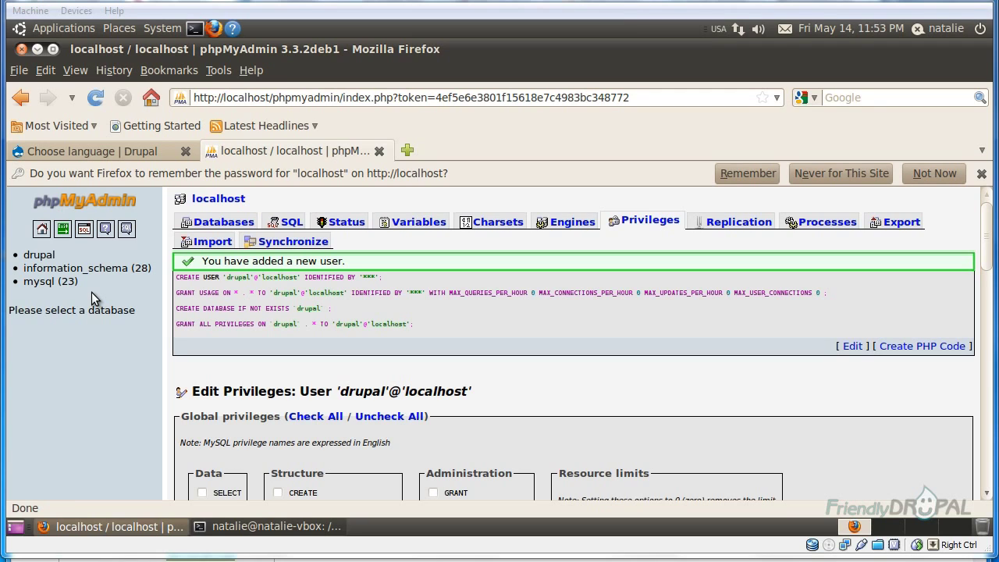
click(90, 153)
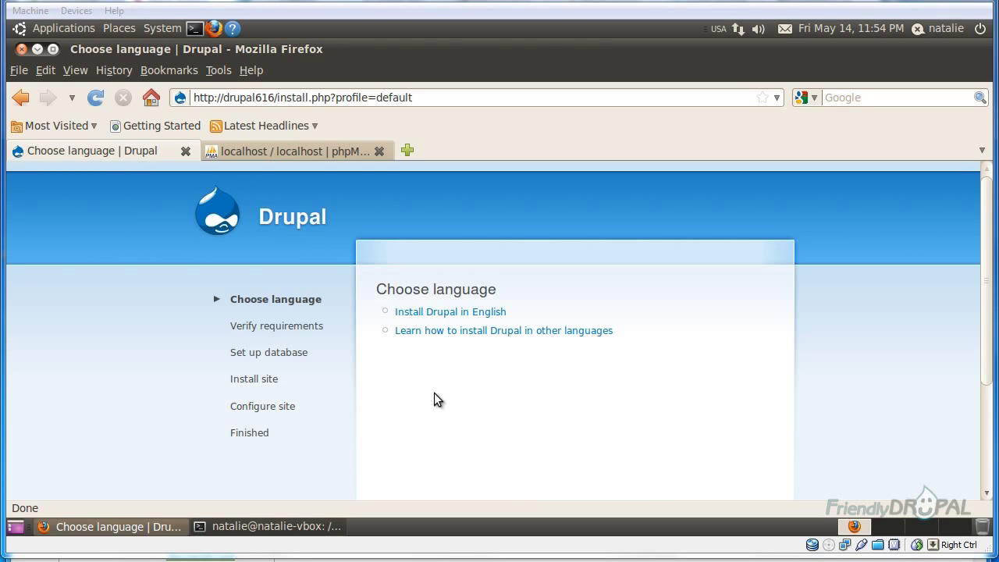
Install in English, review the missing settings.php and files-directory errors, and bring up the terminal
click(476, 313)
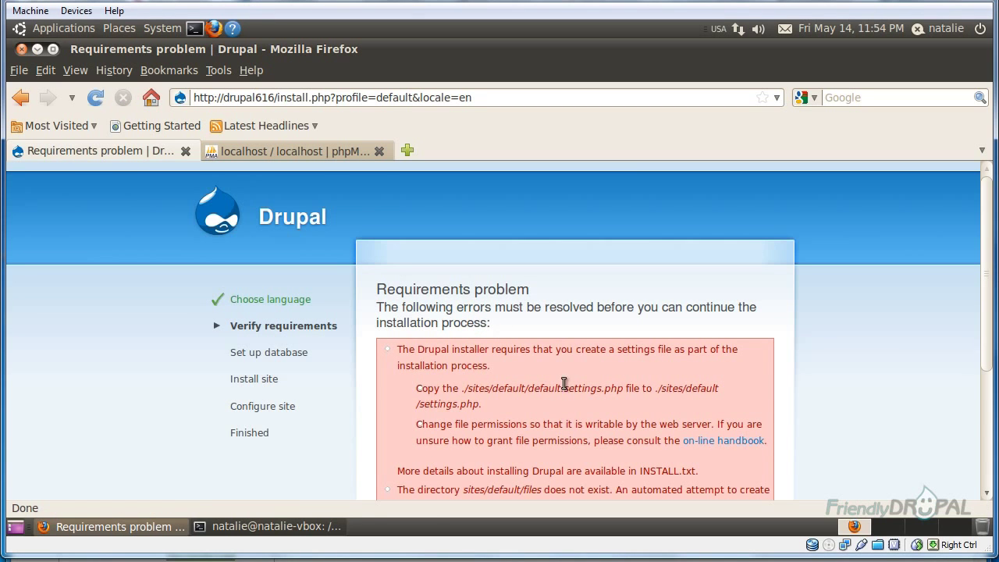
scroll(577, 392, down, 2)
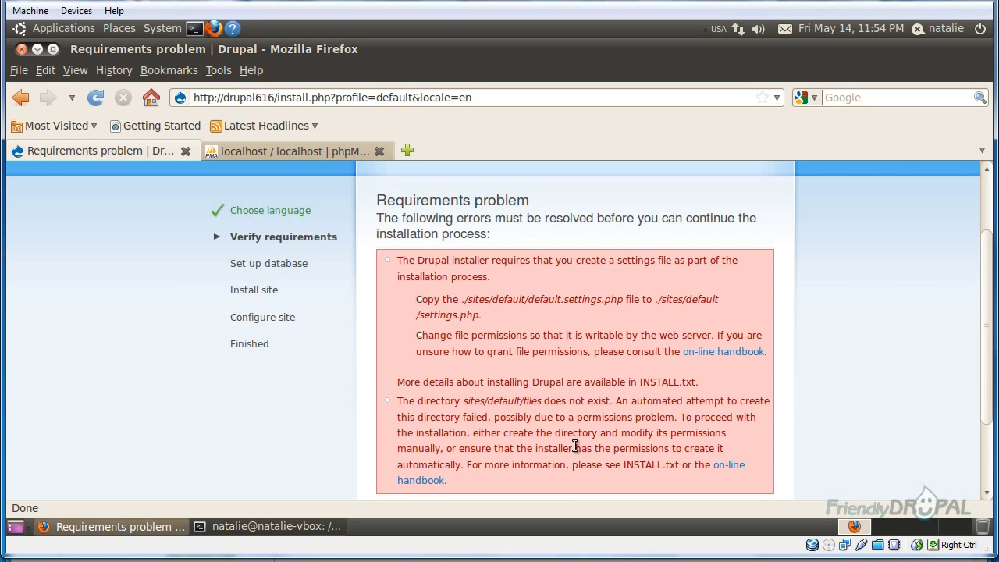
scroll(569, 438, down, 1)
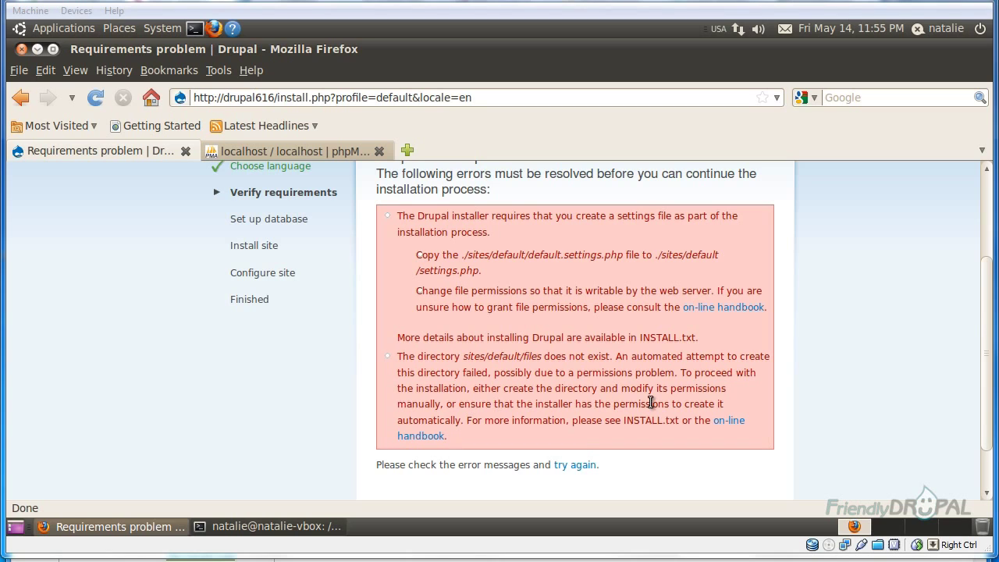
click(256, 528)
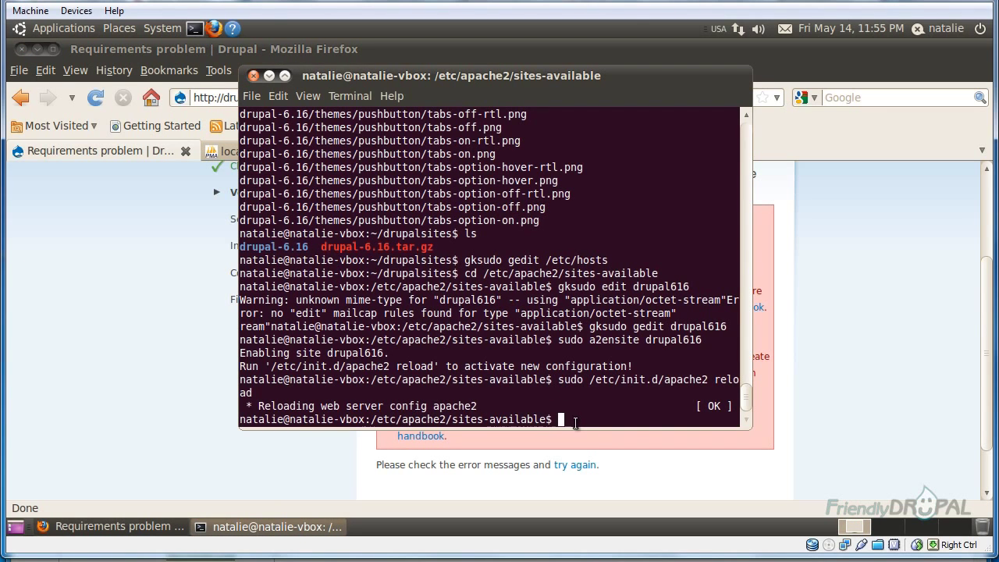
In ~/drupalsites/drupal-6.16, copy sites/default/default.settings.php to sites/default/settings.php
text(cd ~/drupalsites/drupal6)
key(BackSpace)
text(-6.16)
key(Return)
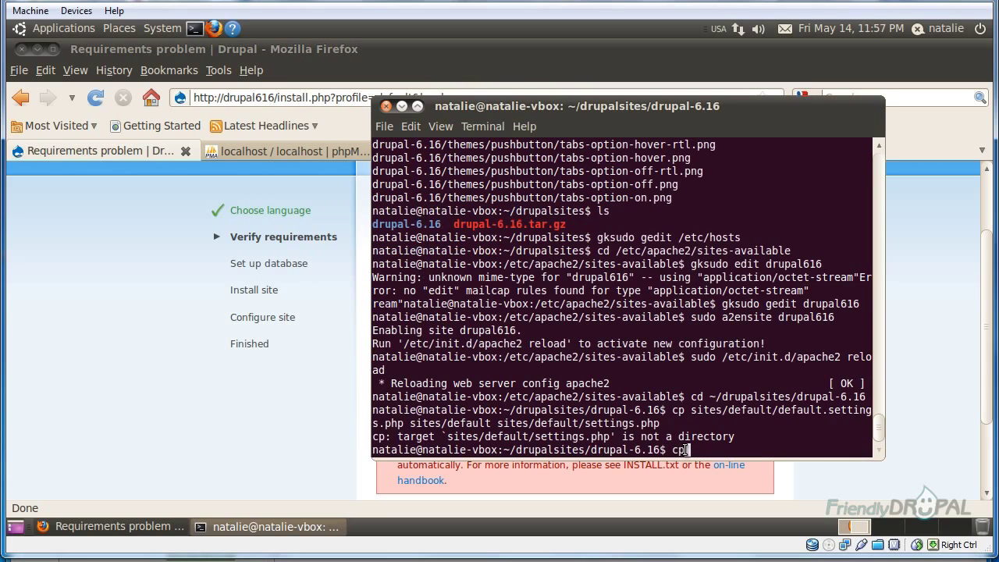
text(sites/default/default.s)
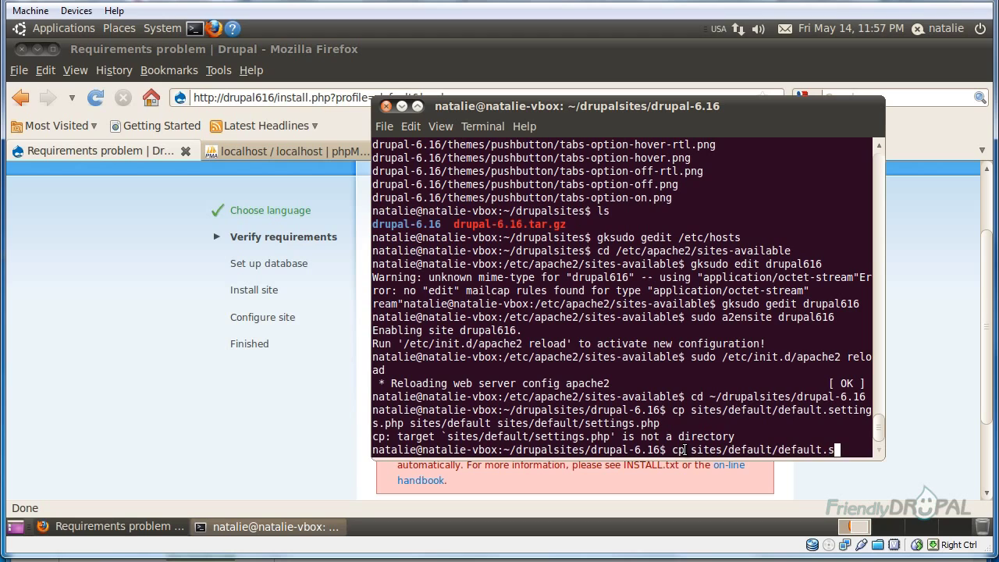
text(ettings.php)
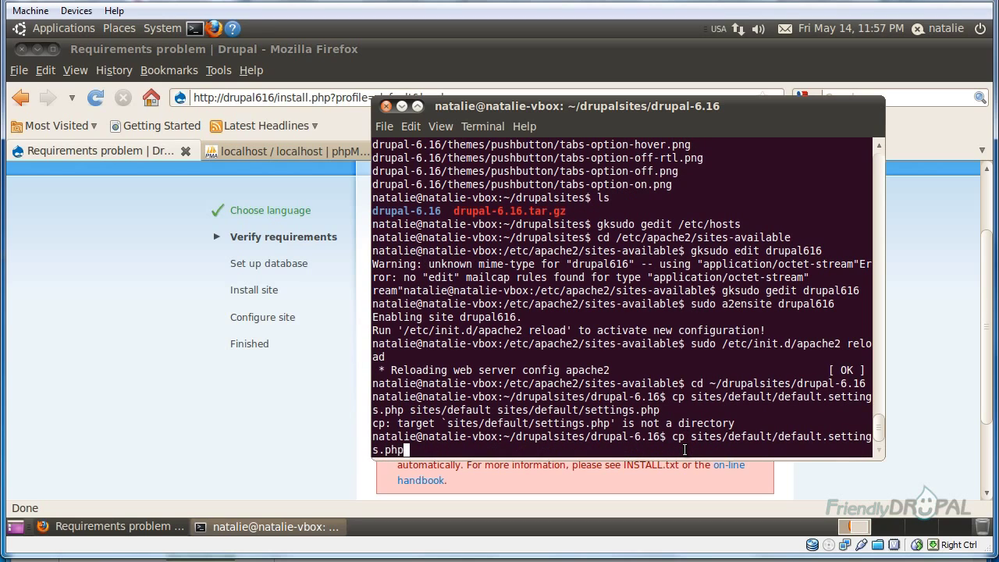
text( sites/default)
text(/settings)
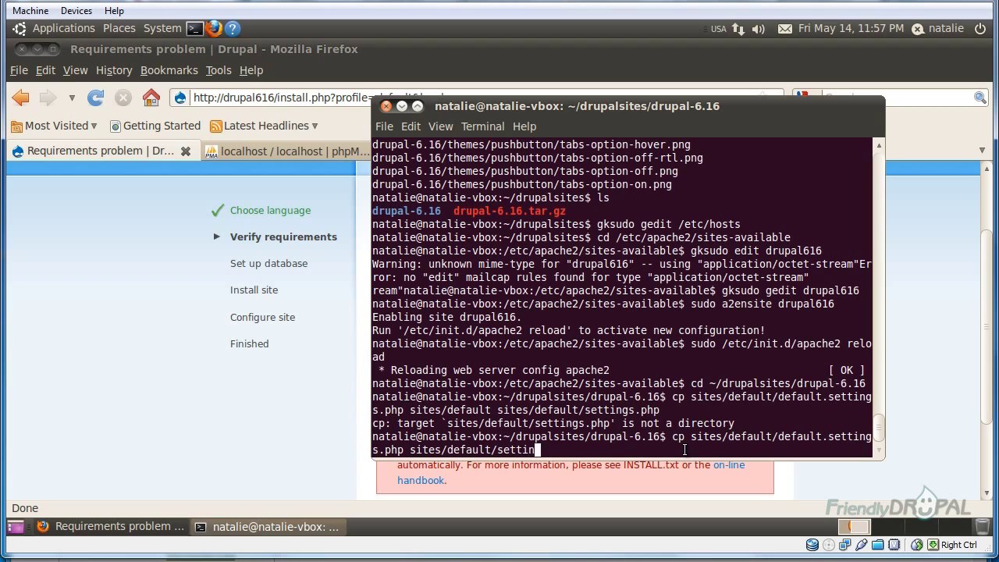
text(.php)
key(Return)
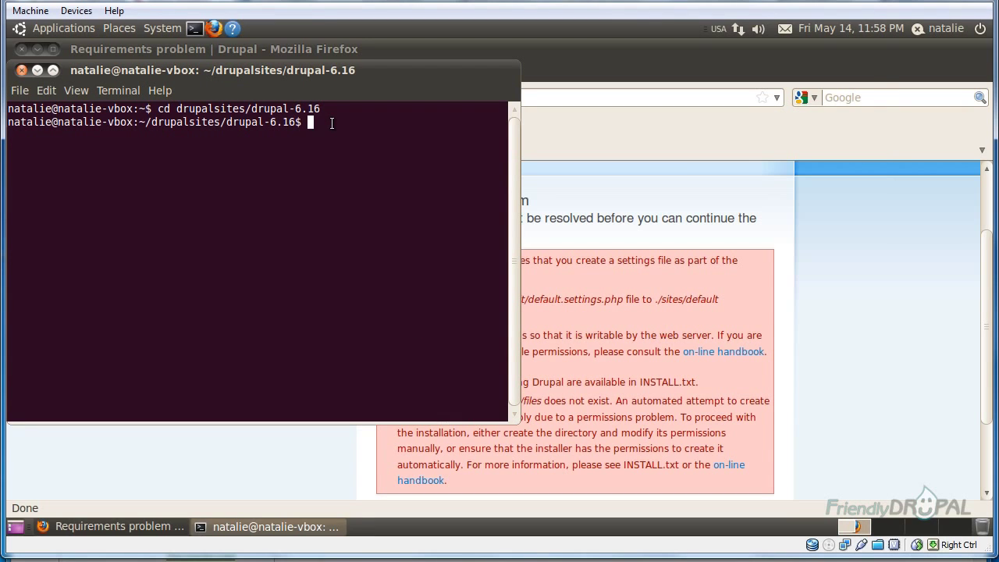
Make sites/default/settings.php writable with chmod 777
text(chmod)
text( setti)
key(BackSpace)
key(BackSpace)
key(BackSpace)
key(BackSpace)
text(ites/default/settings)
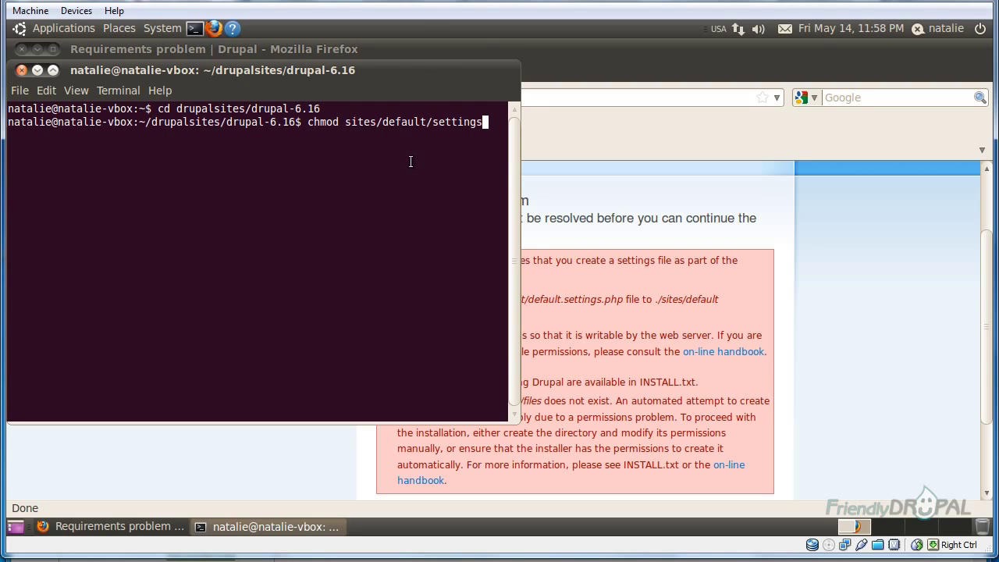
text(.php)
key(Left)
key(Left)
key(Left)
key(Left)
key(Left)
key(Left)
key(Left)
key(Left)
key(Left)
key(Left)
key(Left)
key(Left)
key(Left)
key(Left)
key(Left)
key(Left)
key(Left)
key(Left)
key(Left)
key(Left)
key(Left)
text(777)
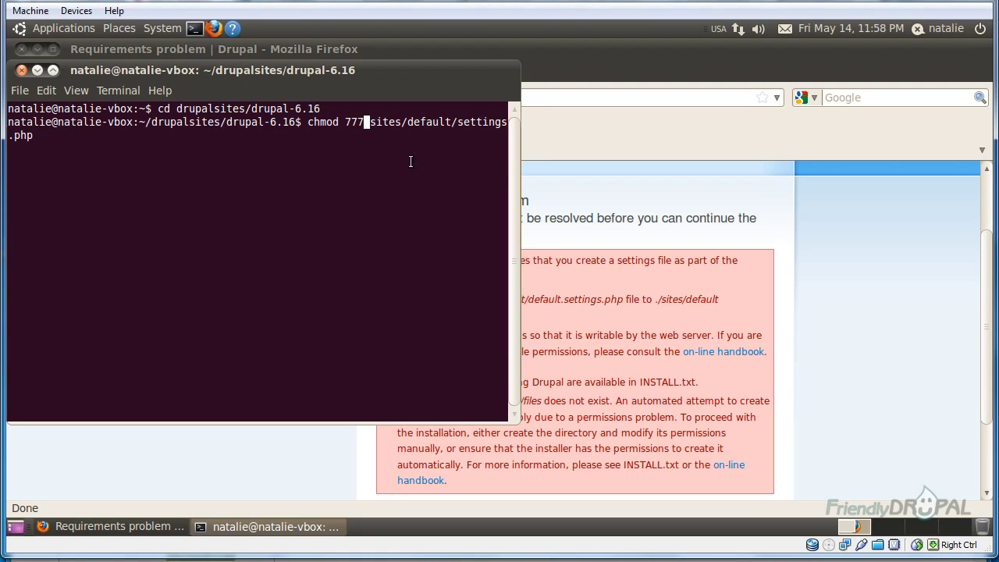
key(Return)
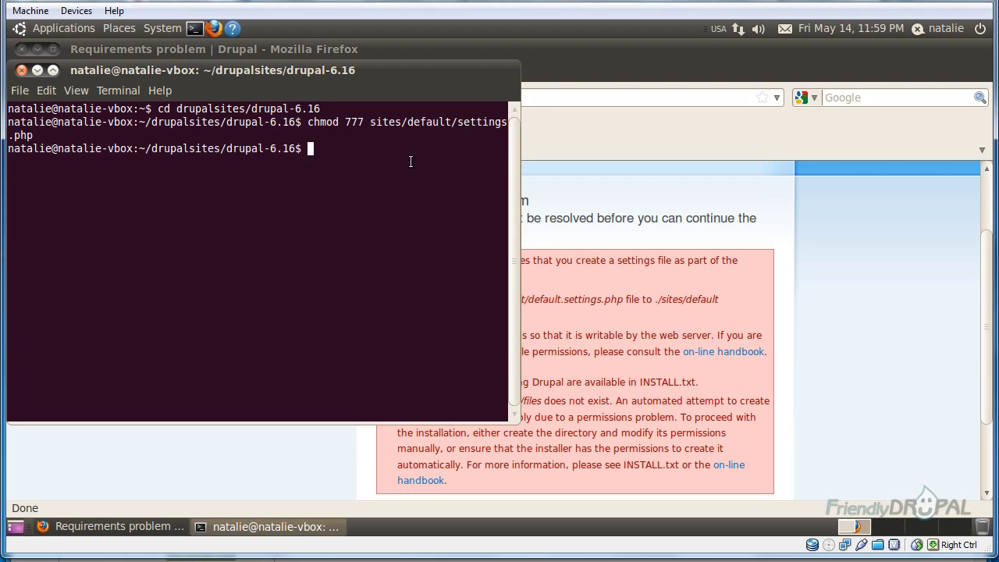
Create the sites/default/files directory and give it 777 permissions
text(mkdir sites/default/files)
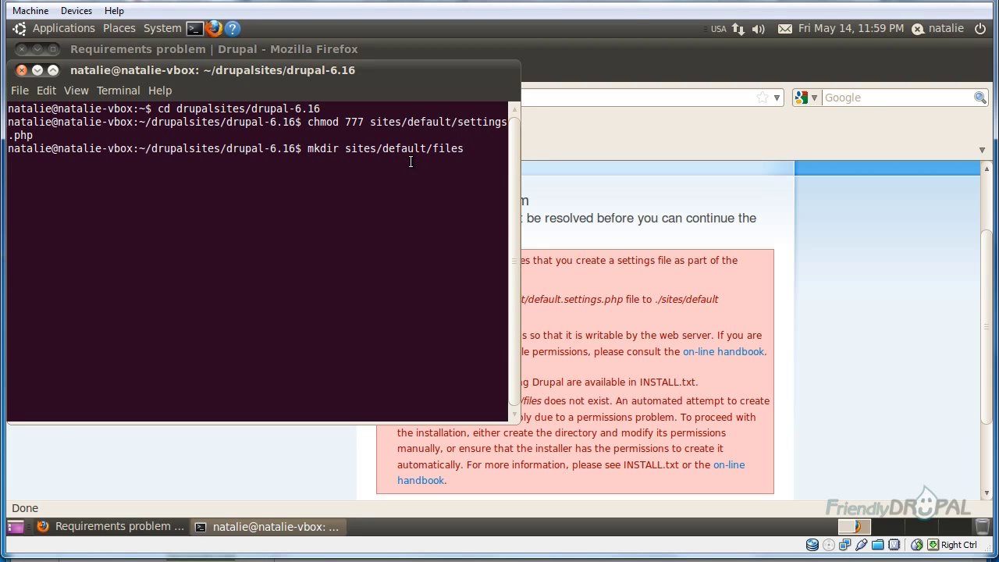
key(Return)
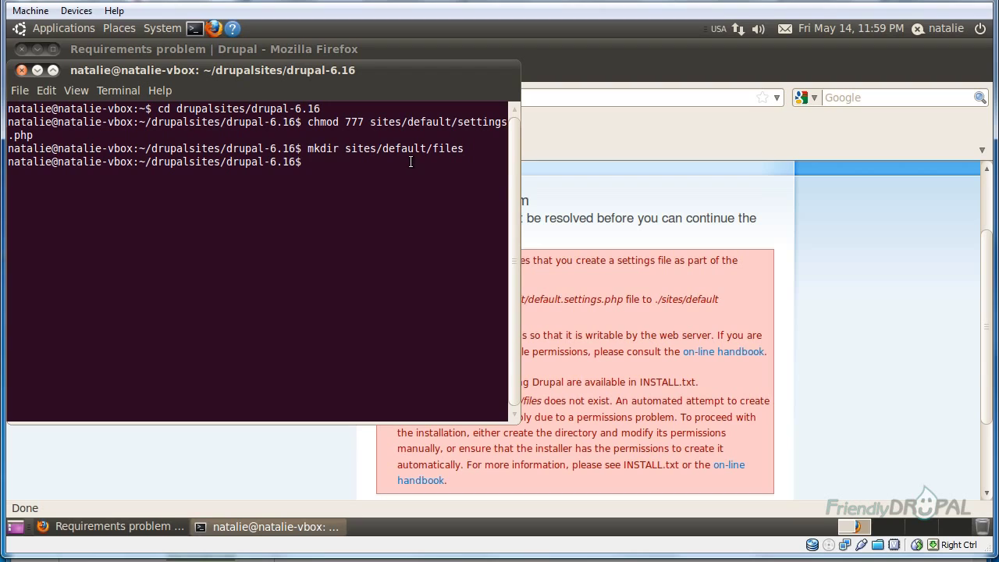
text(chmod 7)
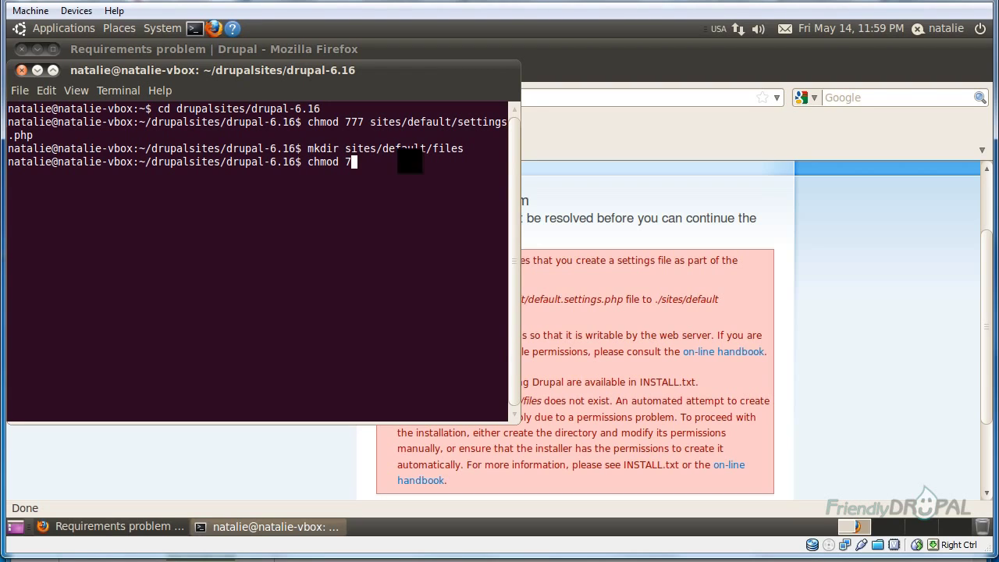
text(77 sites/default/)
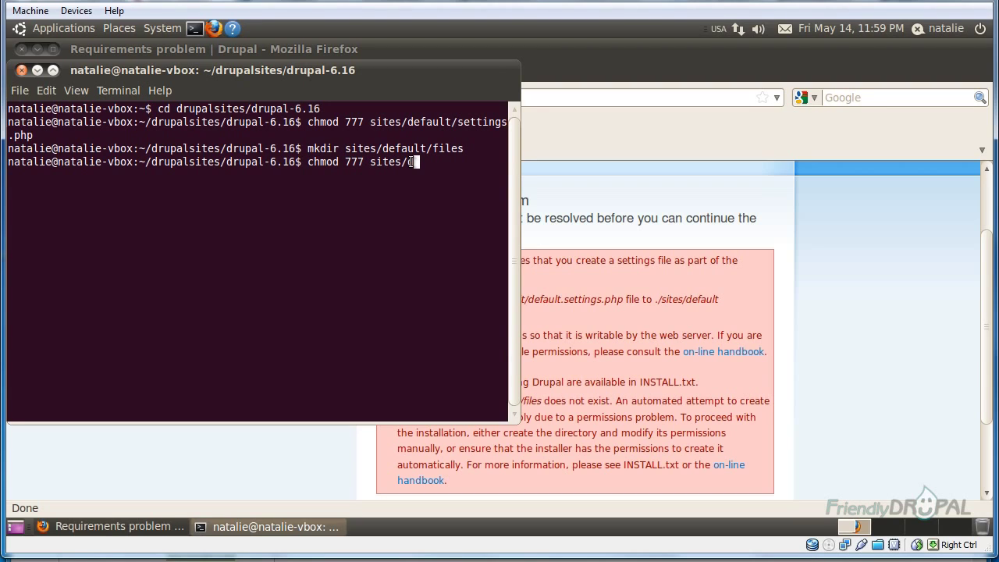
text(files)
key(Return)
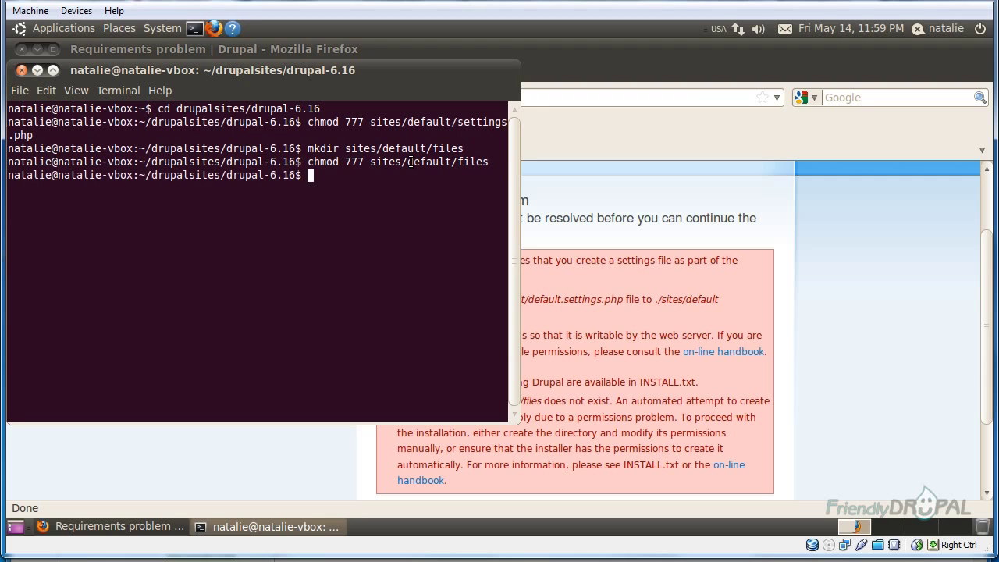
Return to the Drupal installer and reload it to recheck the requirements
click(853, 360)
scroll(852, 360, down, 3)
scroll(852, 360, up, 5)
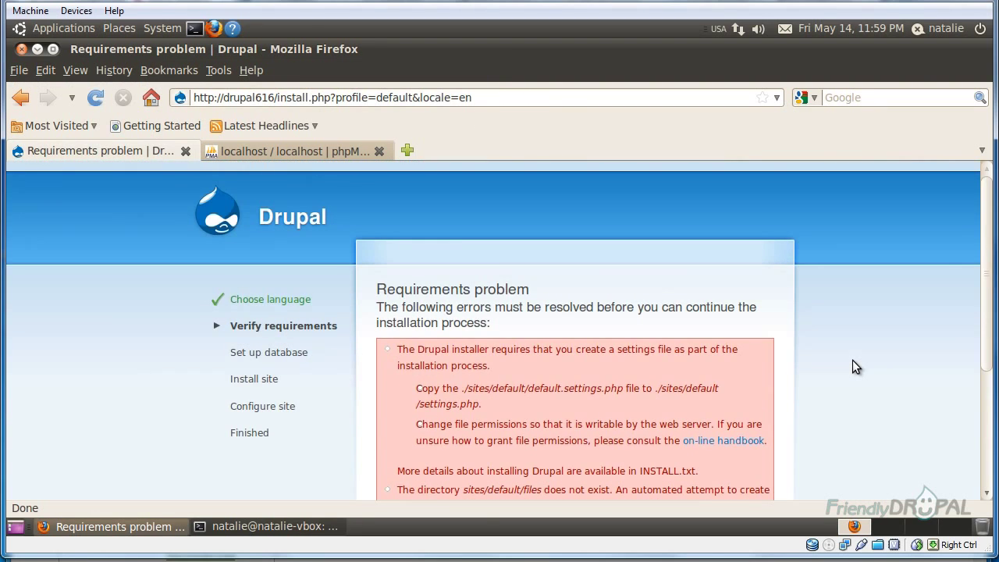
scroll(852, 360, down, 1)
click(87, 102)
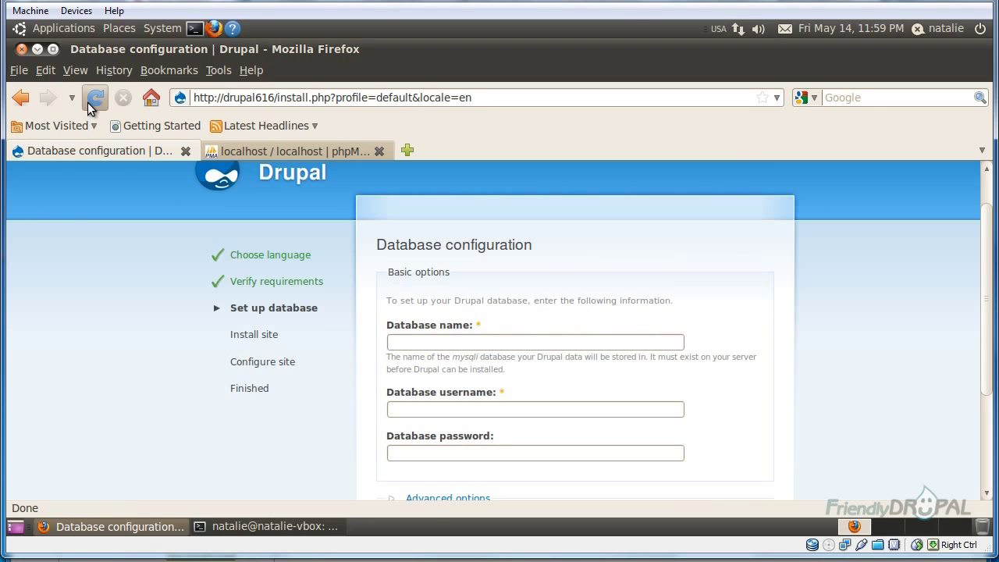
Enter 'drupal' as database name and username plus the database password, then save and continue
click(573, 341)
scroll(674, 270, down, 1)
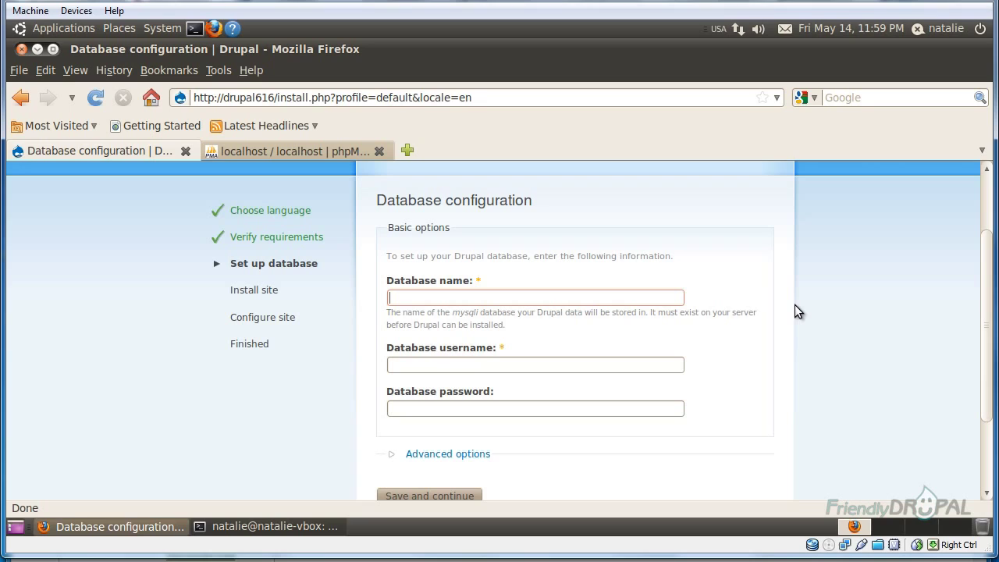
text(drupal)
key(Tab)
text(drupal)
key(Tab)
text(drupal)
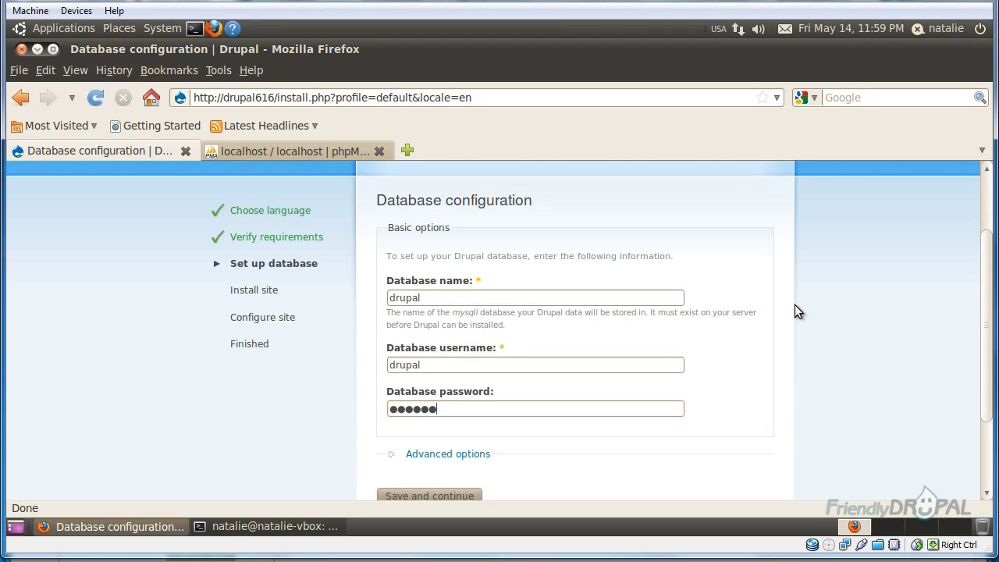
scroll(795, 355, down, 2)
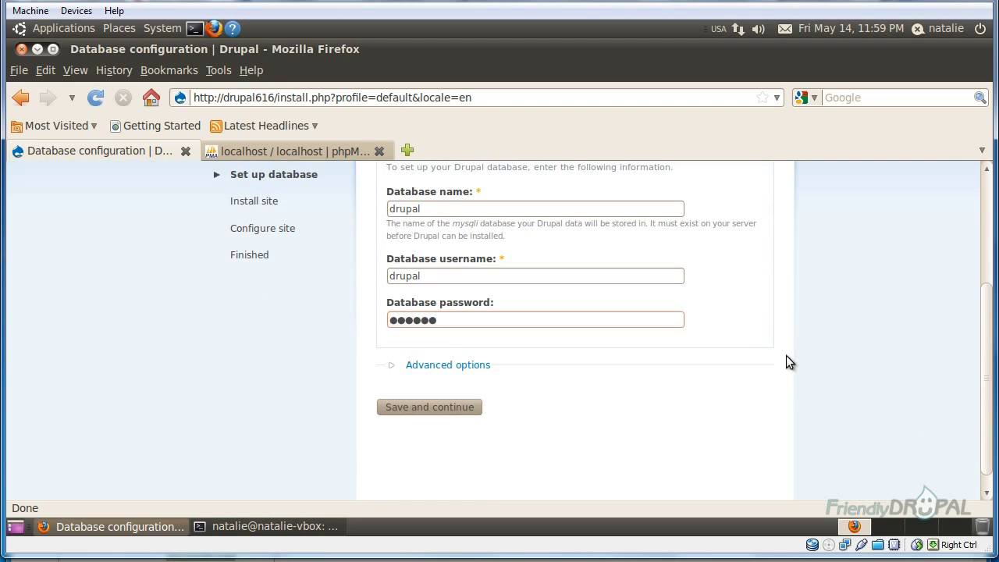
click(450, 407)
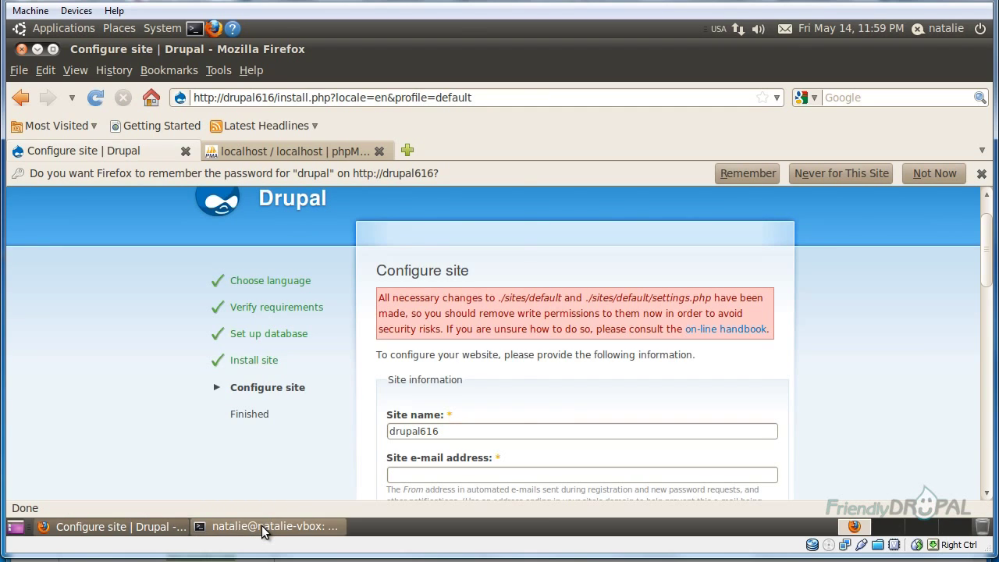
In drupal-6.16/sites/default, set settings.php to chmod 644 and list permissions with ls -al
click(261, 526)
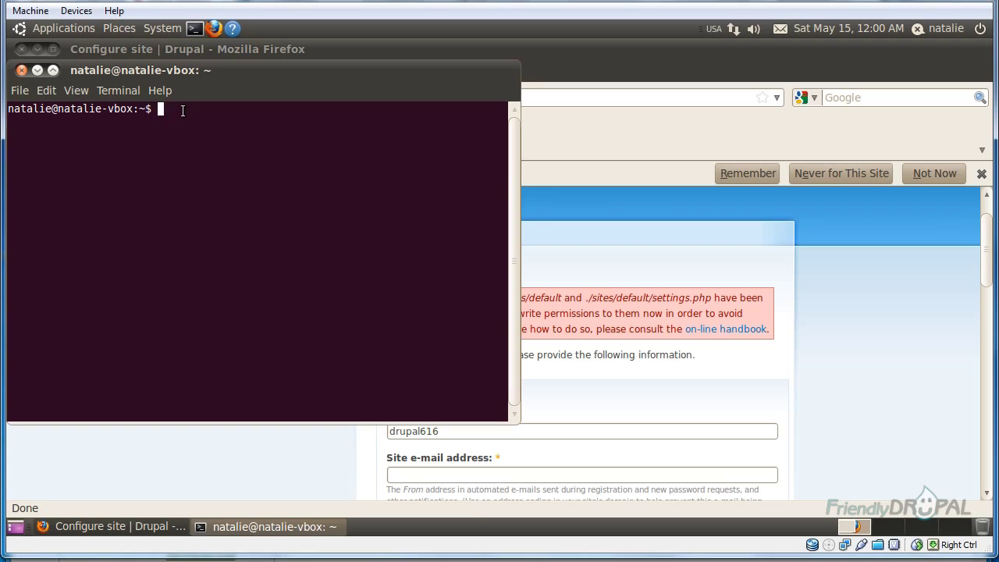
text(cd drupalsites/drupal-6.16)
key(Return)
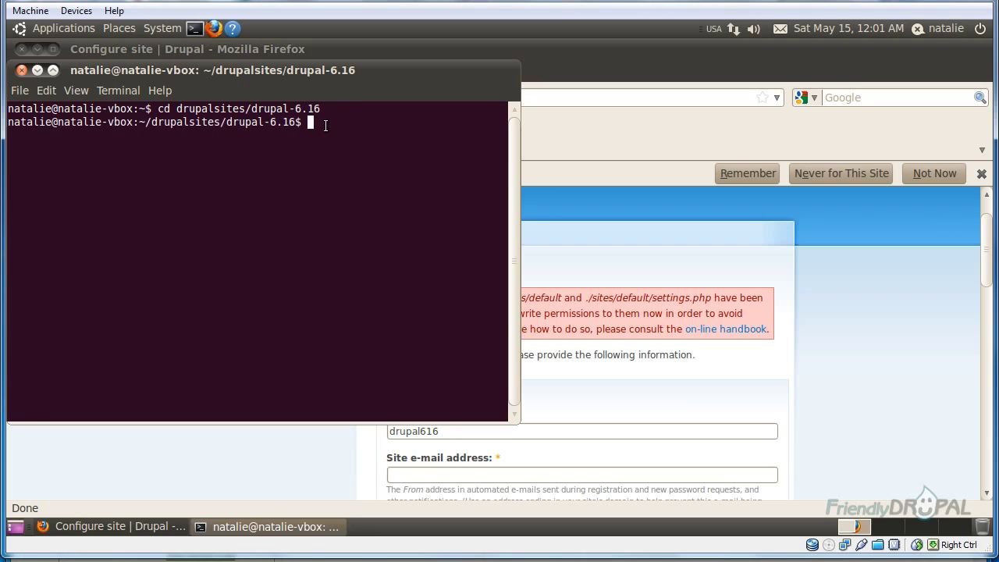
text(cd sites/default)
key(Return)
text(chmod)
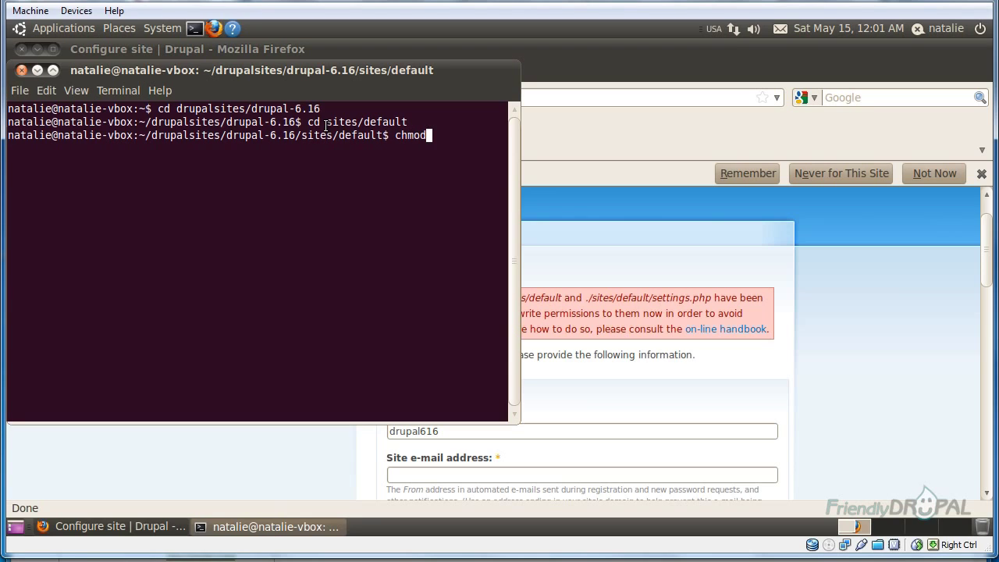
text( 644 settings.php)
key(Return)
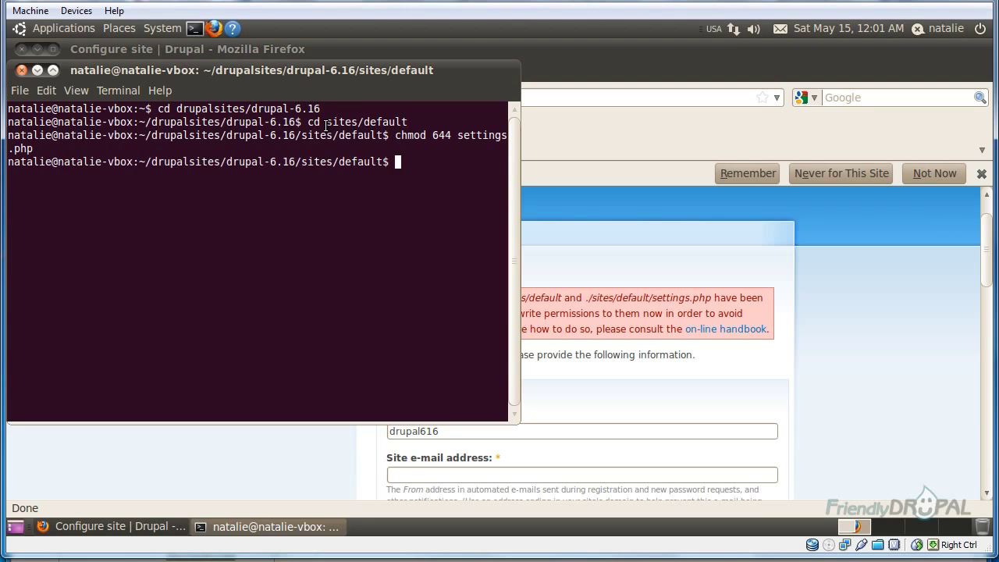
text(ls -al)
key(Return)
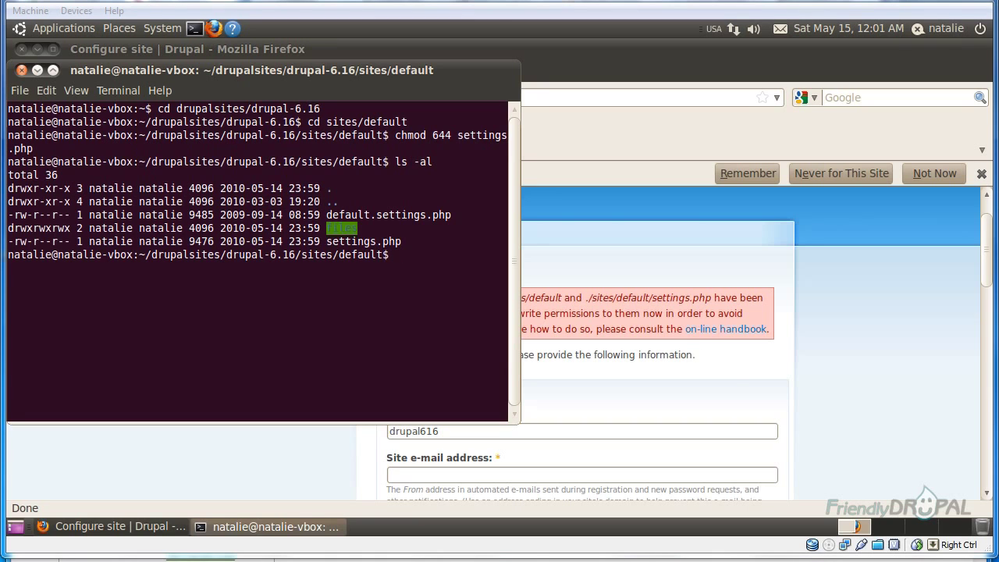
Back on the Configure site page, enter the site e-mail address
click(654, 395)
scroll(601, 419, down, 1)
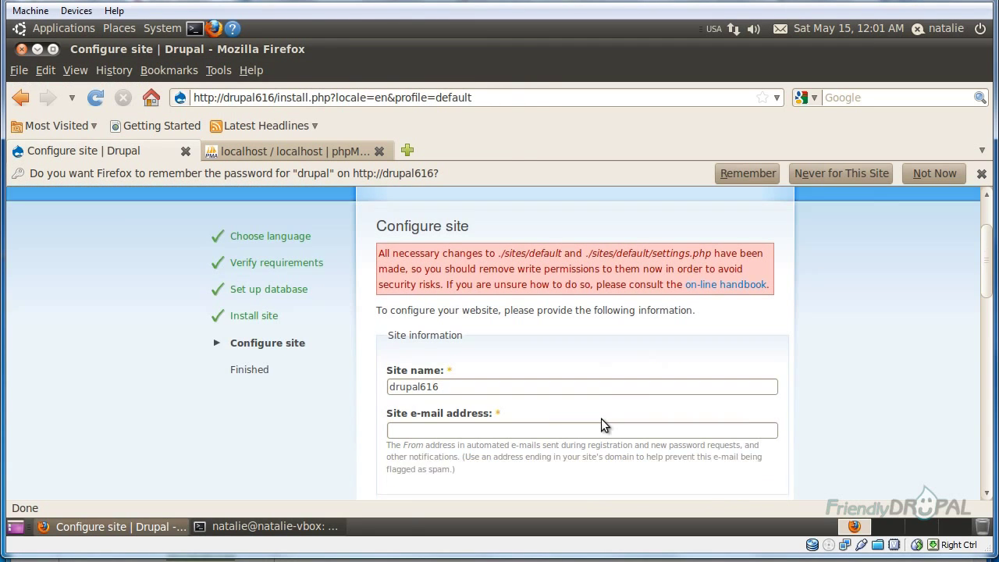
scroll(601, 422, down, 1)
scroll(539, 394, down, 1)
click(480, 343)
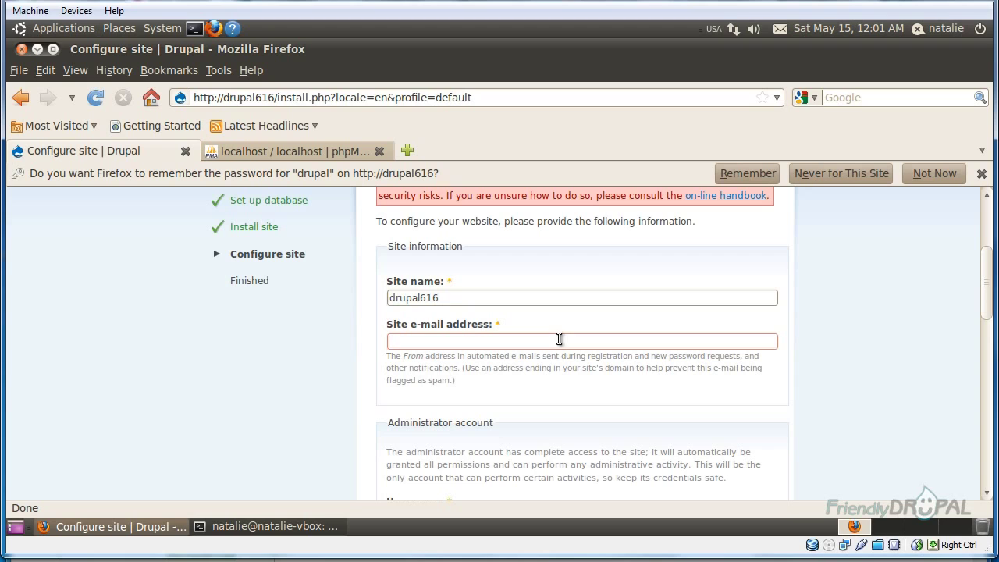
scroll(668, 400, down, 1)
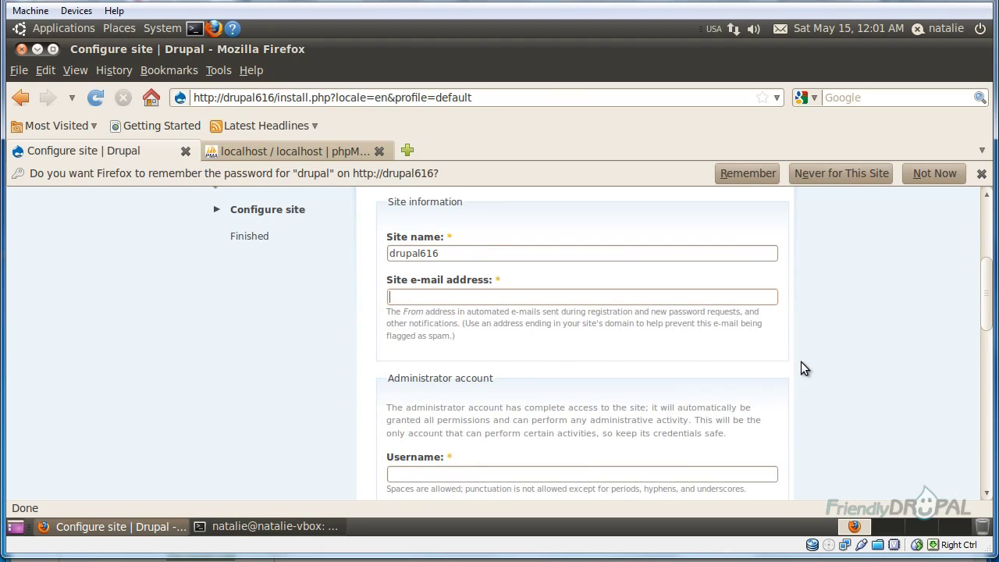
scroll(801, 362, down, 1)
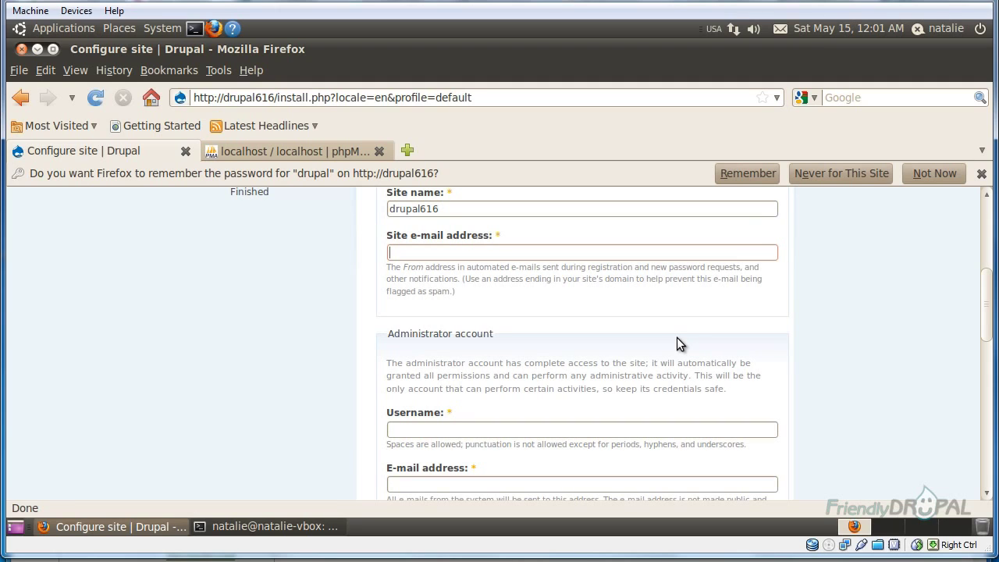
text(t)
key(BackSpace)
Enter the administrator username and matching password, then save the site configuration
scroll(580, 338, down, 3)
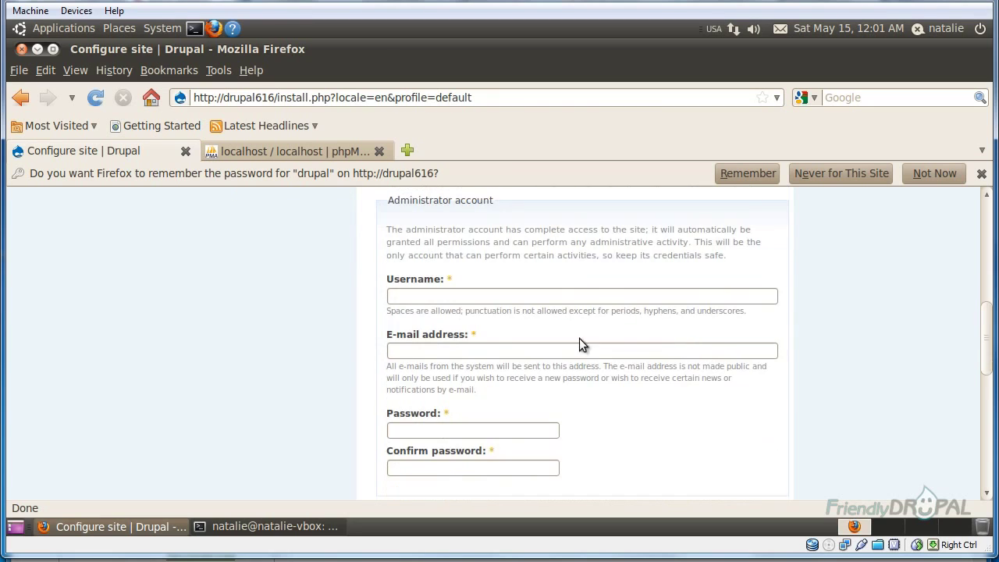
click(493, 297)
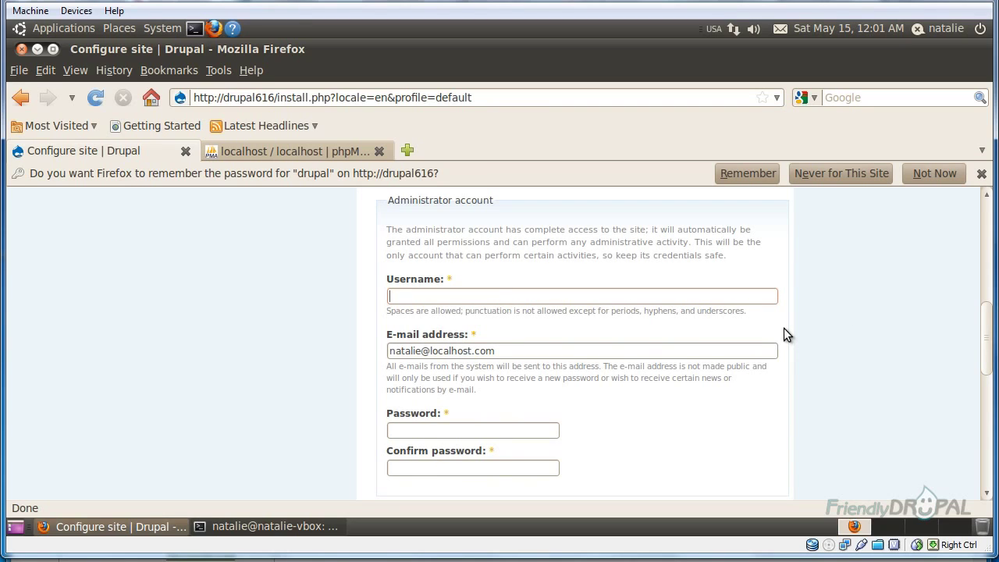
text(nataliedrupal)
key(Tab)
text(drupal)
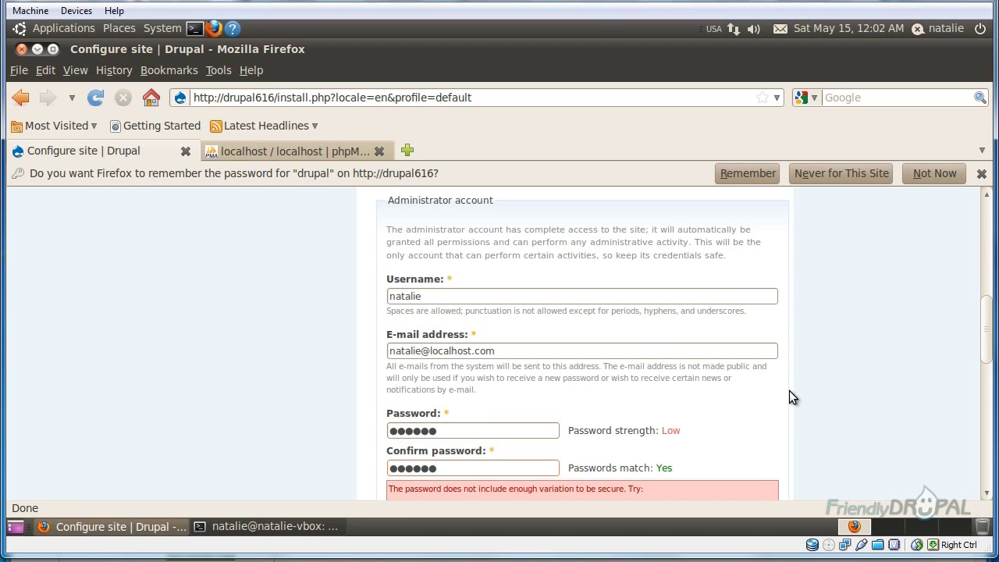
scroll(789, 391, down, 5)
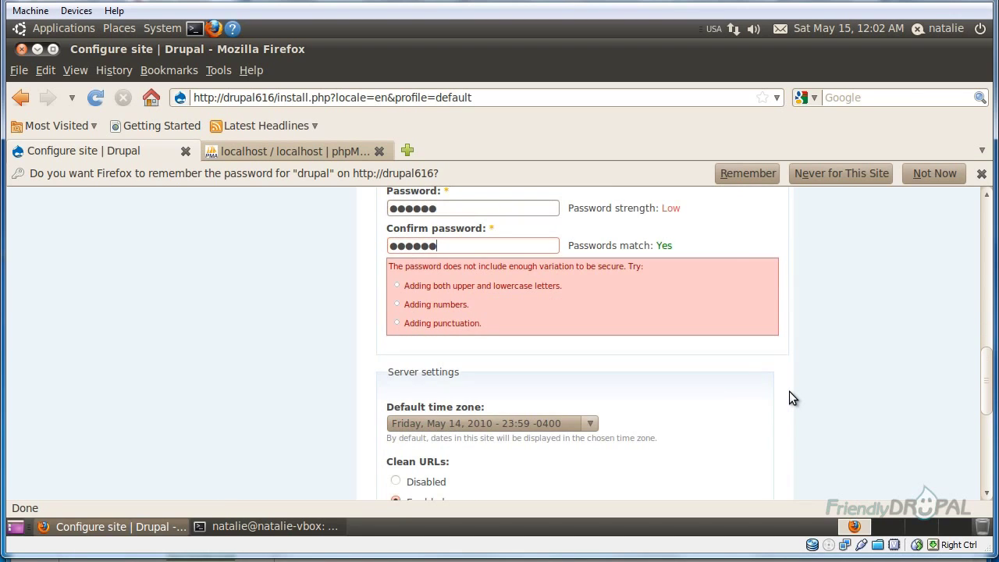
scroll(789, 391, down, 3)
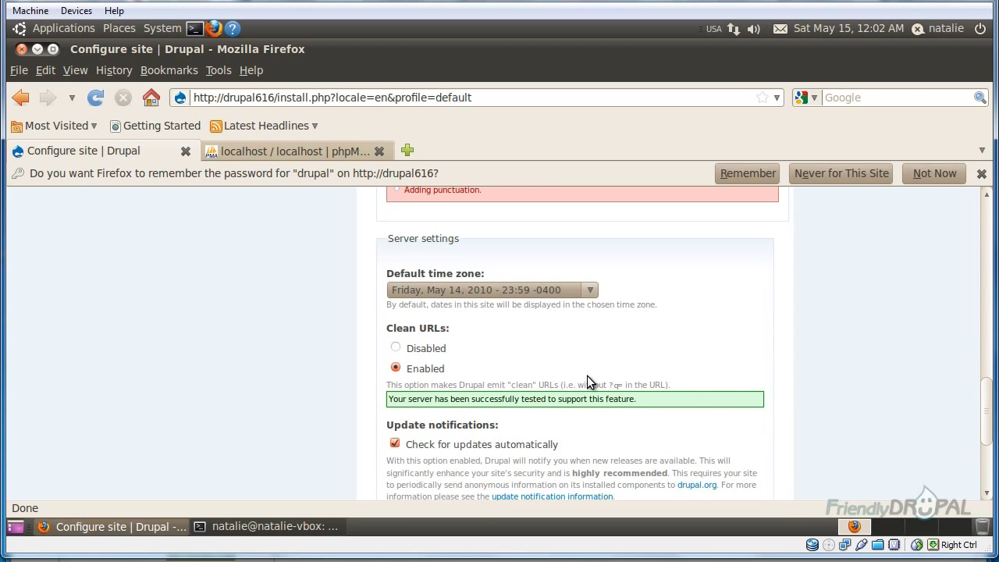
scroll(531, 403, down, 4)
click(442, 395)
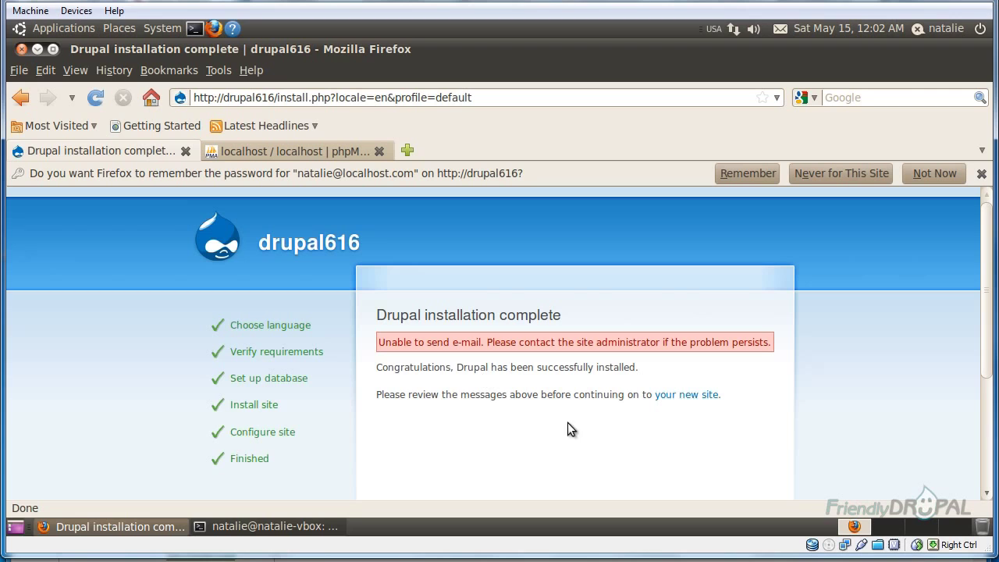
Follow the 'your new site' link to open the freshly installed drupal616 site
click(690, 395)
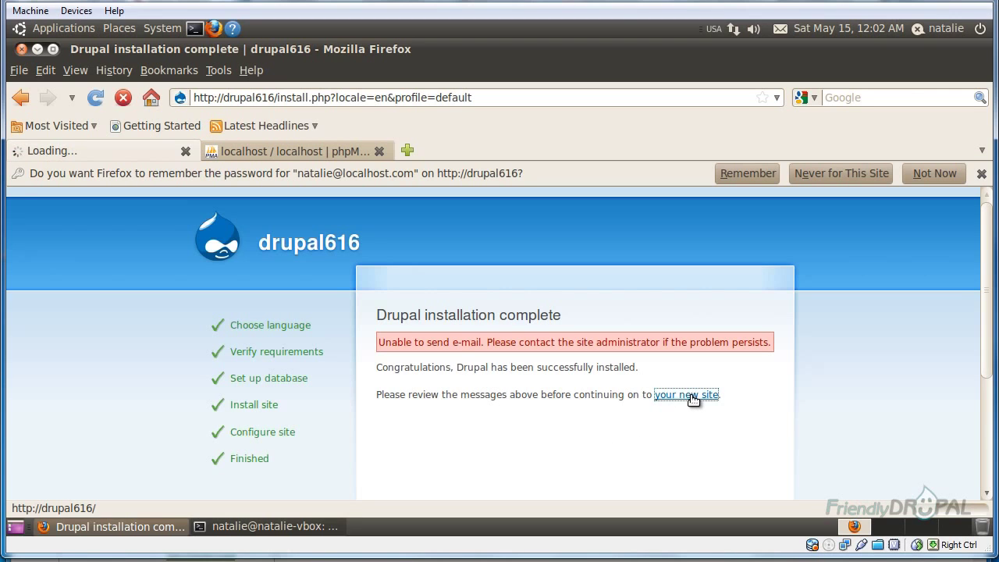